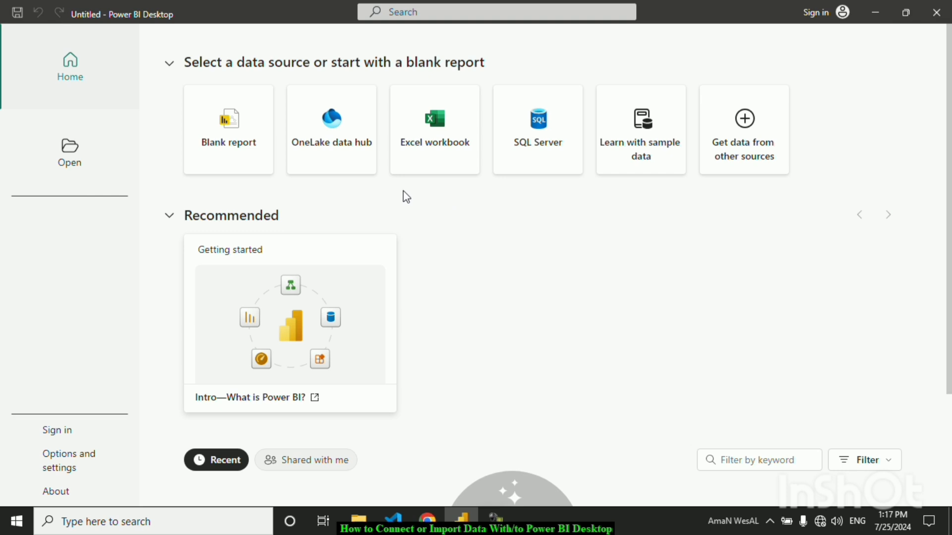
Start a blank report and load the Sales Data table from Raw Data.xlsx as an Excel import
{"action": "left_click", "coordinate": [240, 149]}
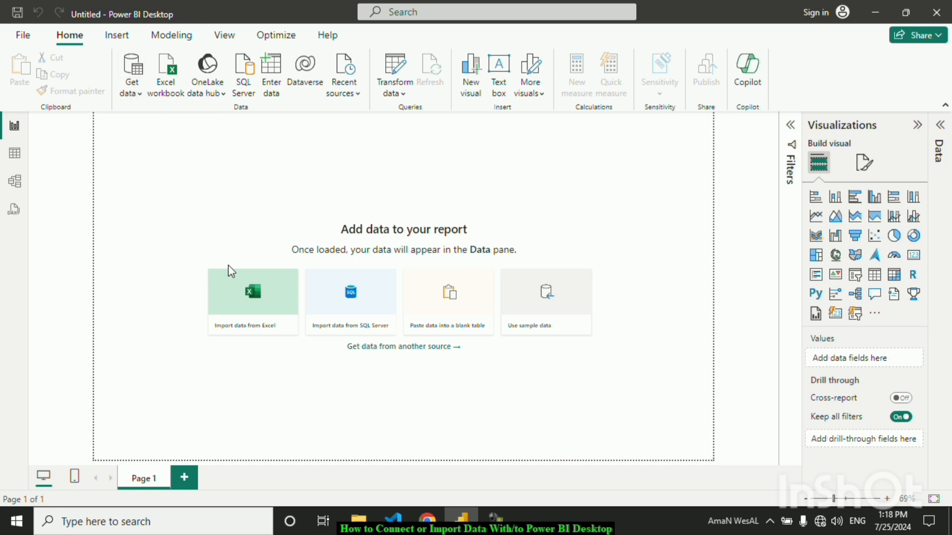
{"action": "left_click", "coordinate": [257, 310]}
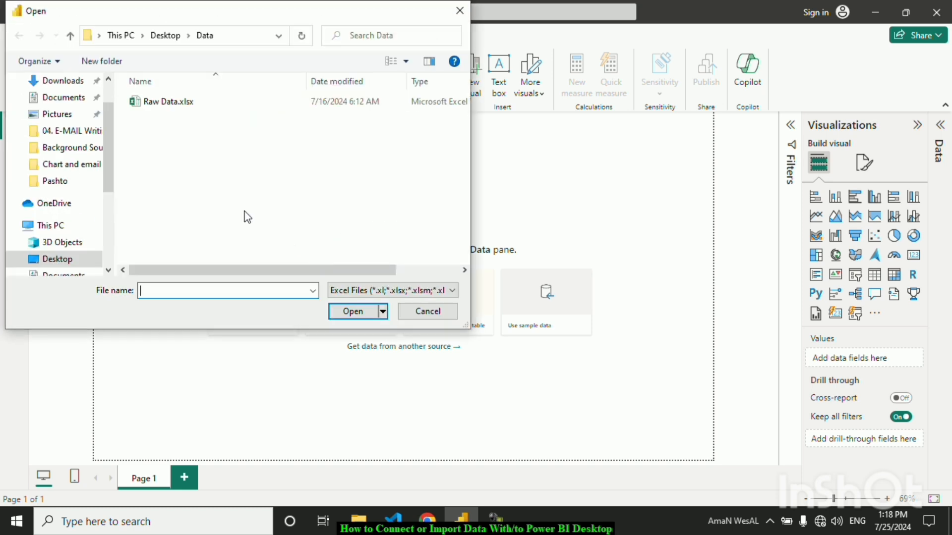
{"action": "left_click", "coordinate": [180, 103]}
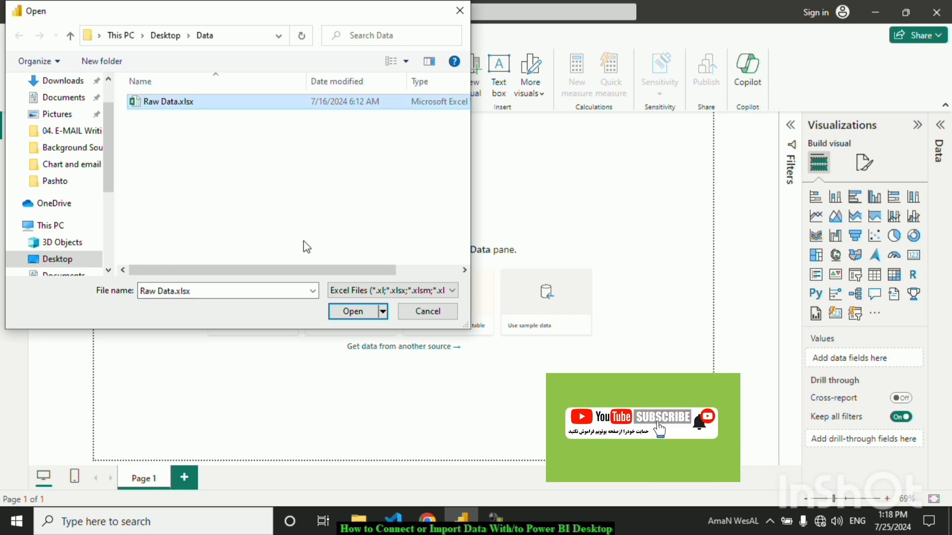
{"action": "left_click", "coordinate": [348, 306]}
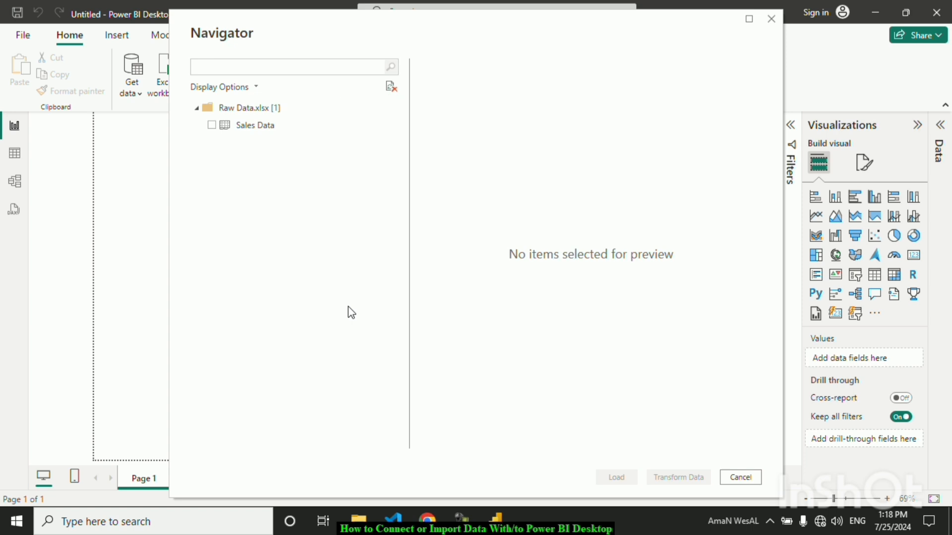
{"action": "left_click", "coordinate": [212, 126]}
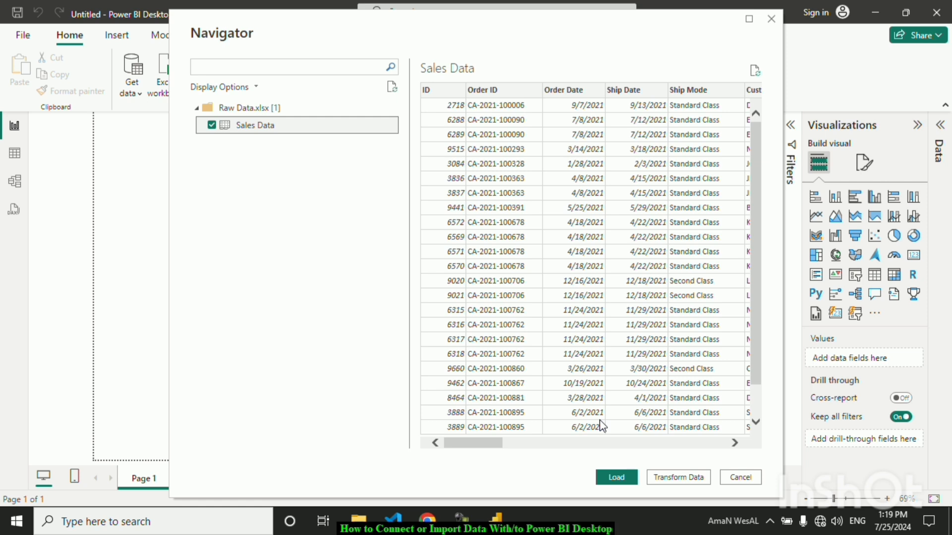
{"action": "left_click", "coordinate": [616, 477]}
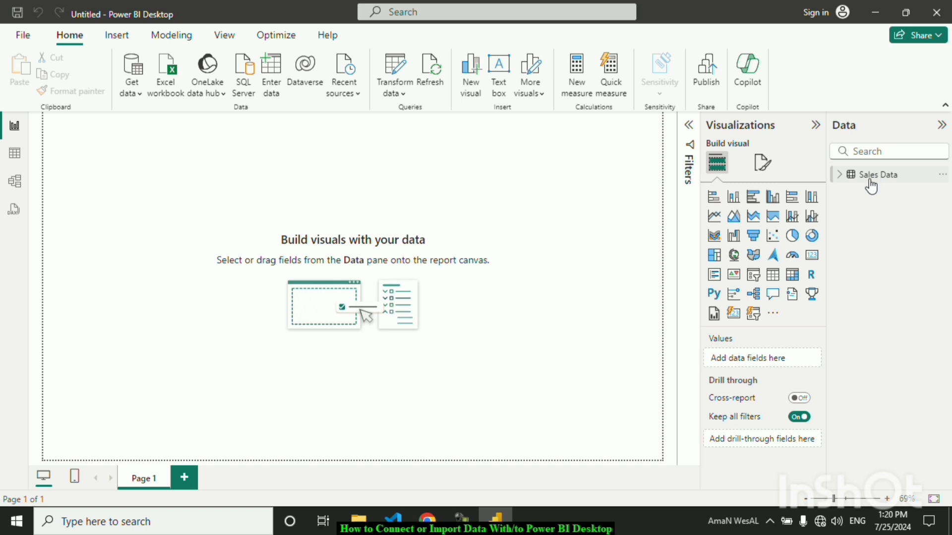
{"action": "left_click", "coordinate": [871, 185]}
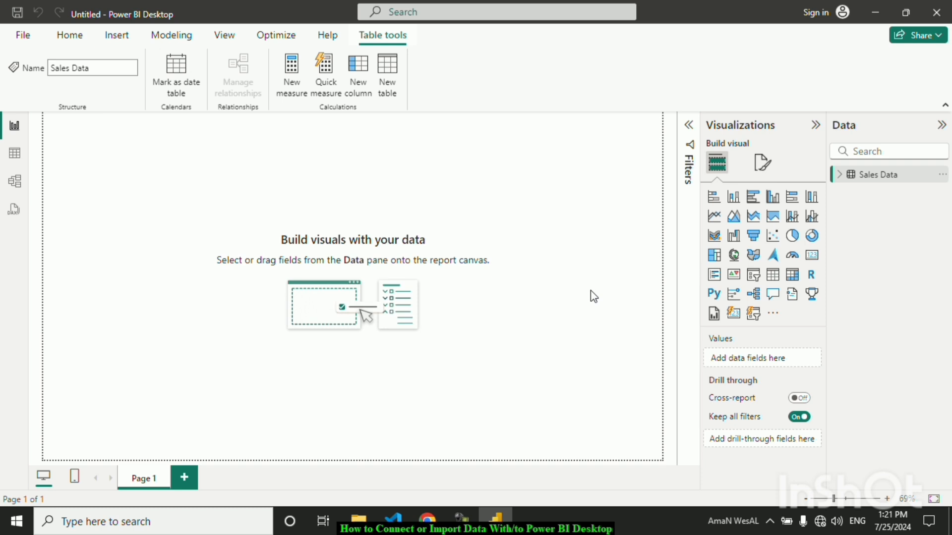
{"action": "double_click", "coordinate": [860, 180]}
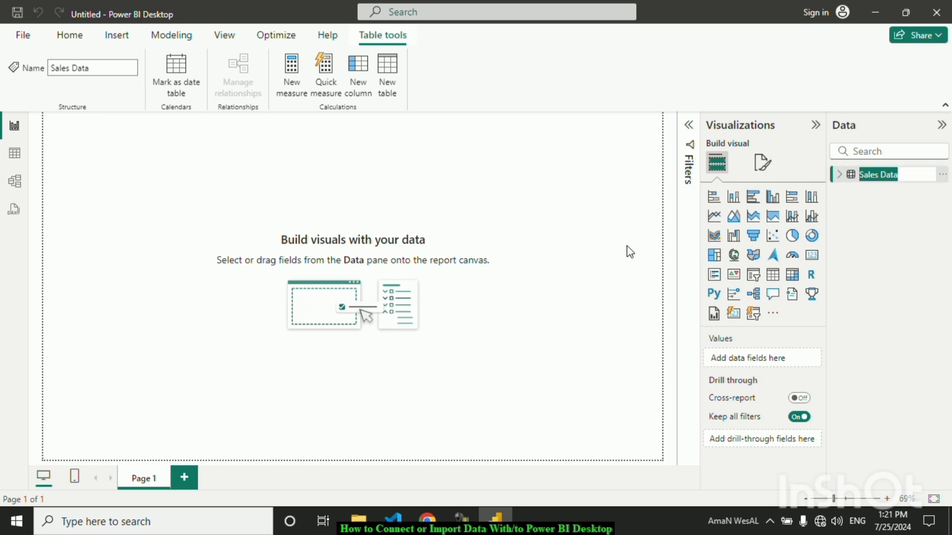
{"action": "left_click", "coordinate": [898, 206]}
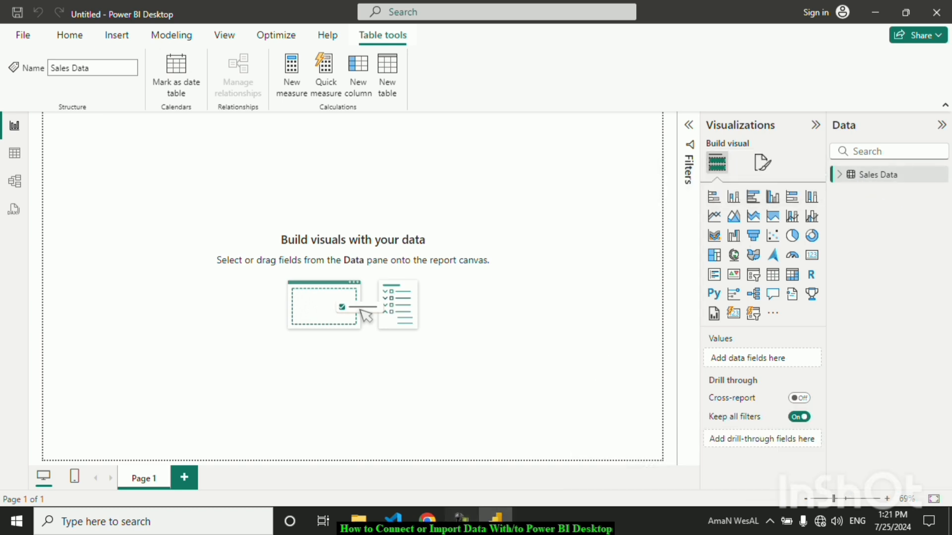
{"action": "left_click", "coordinate": [461, 521]}
{"action": "left_click", "coordinate": [885, 475]}
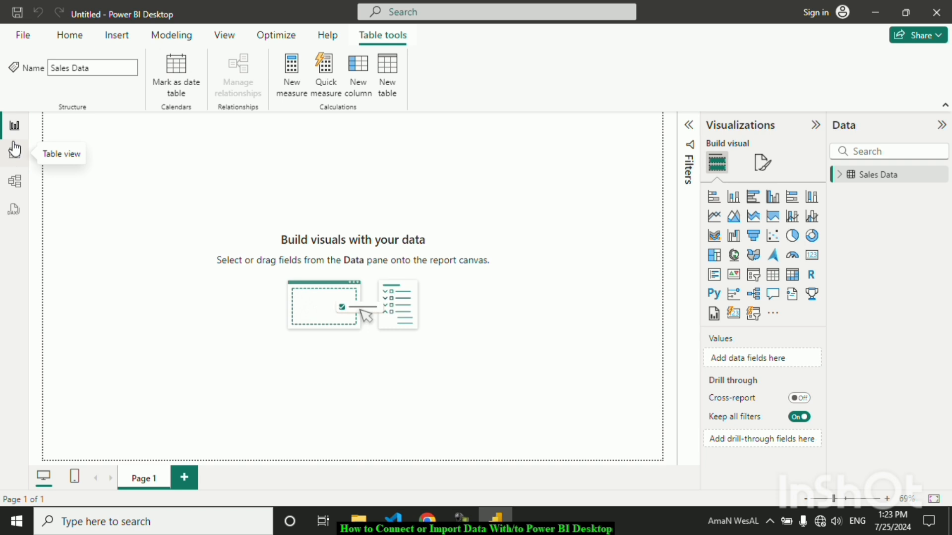
Switch to table view and delete the Sales Data table from the model
{"action": "left_click", "coordinate": [14, 158]}
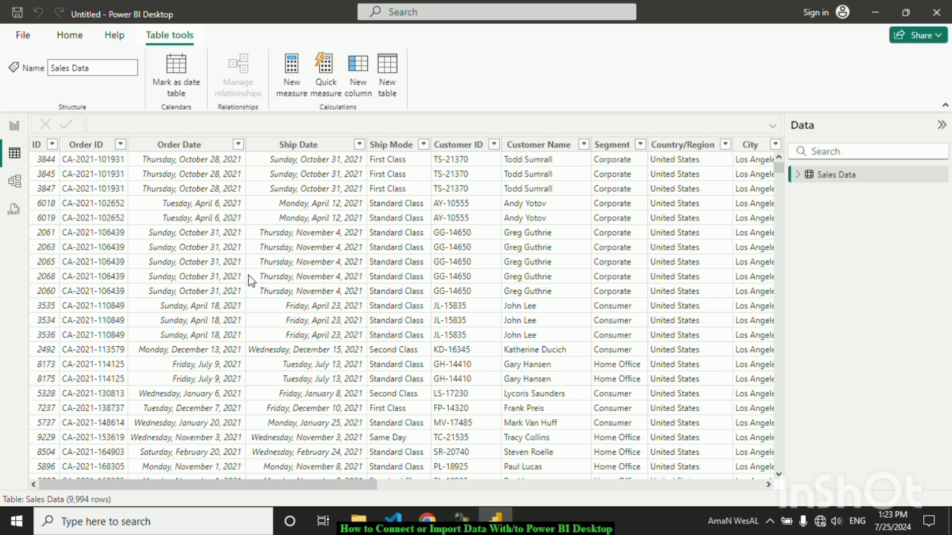
{"action": "right_click", "coordinate": [853, 176]}
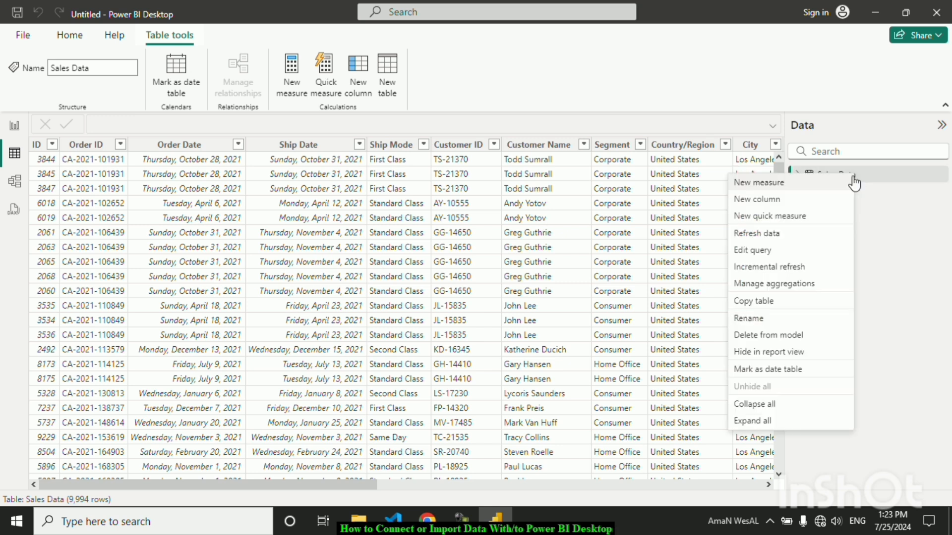
{"action": "left_click", "coordinate": [794, 341]}
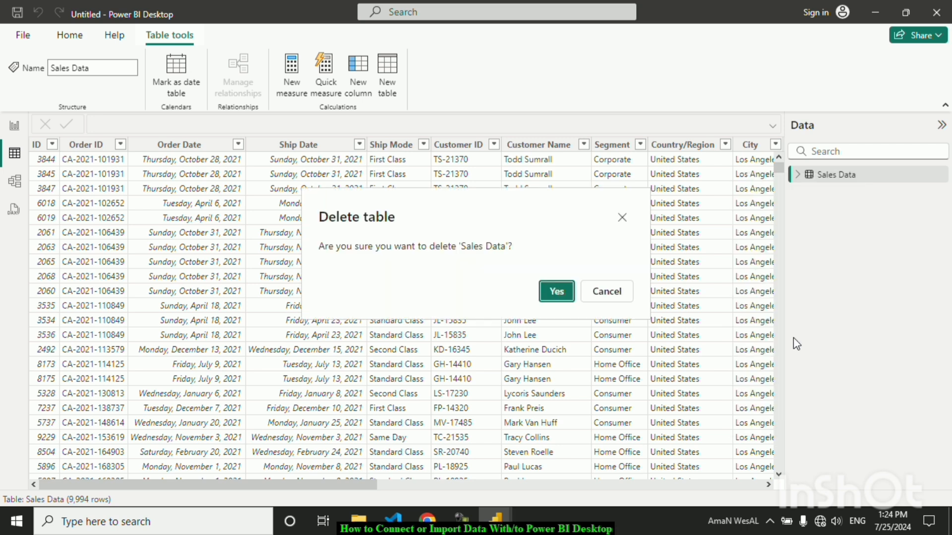
{"action": "left_click", "coordinate": [557, 297]}
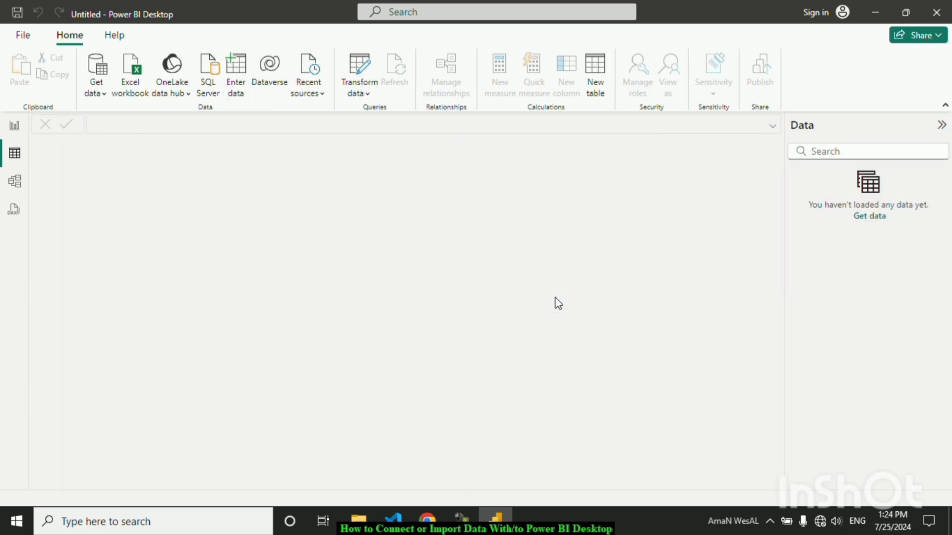
Browse the connector categories in the full Get Data dialog
{"action": "left_click", "coordinate": [105, 98]}
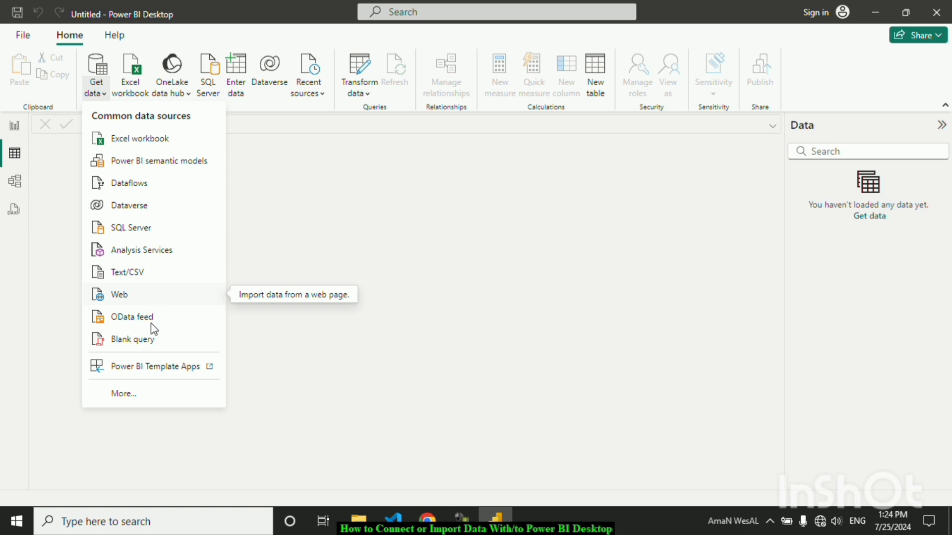
{"action": "left_click", "coordinate": [130, 396]}
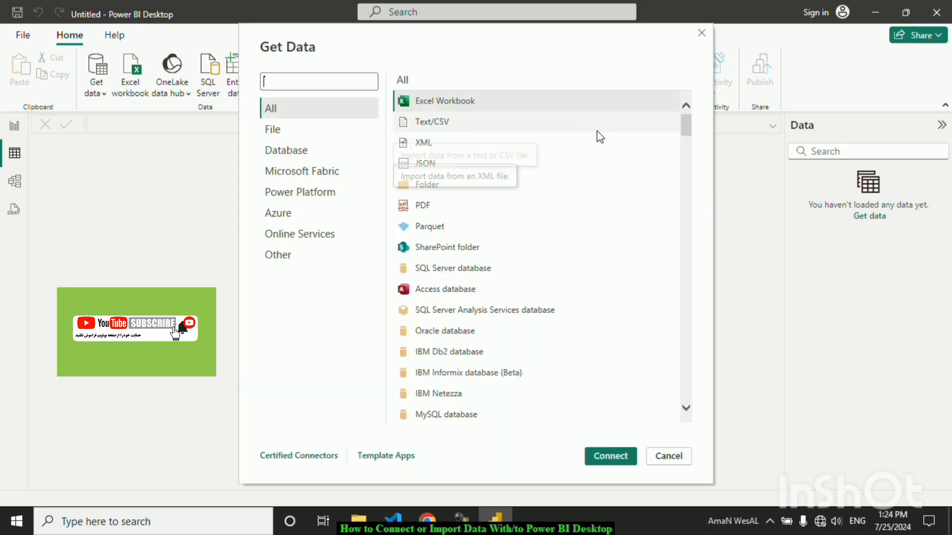
{"action": "left_click", "coordinate": [686, 126]}
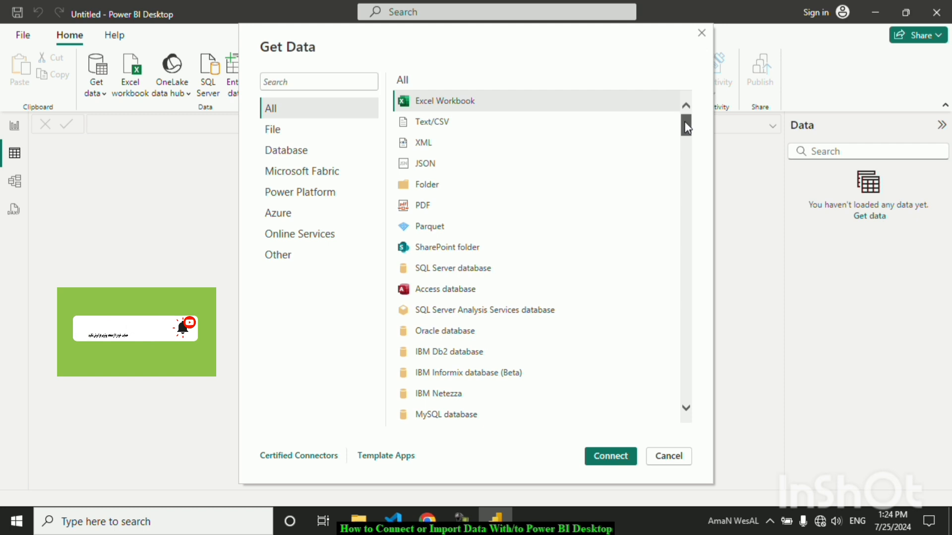
{"action": "scroll", "coordinate": [686, 128], "scroll_direction": "down", "scroll_amount": 4}
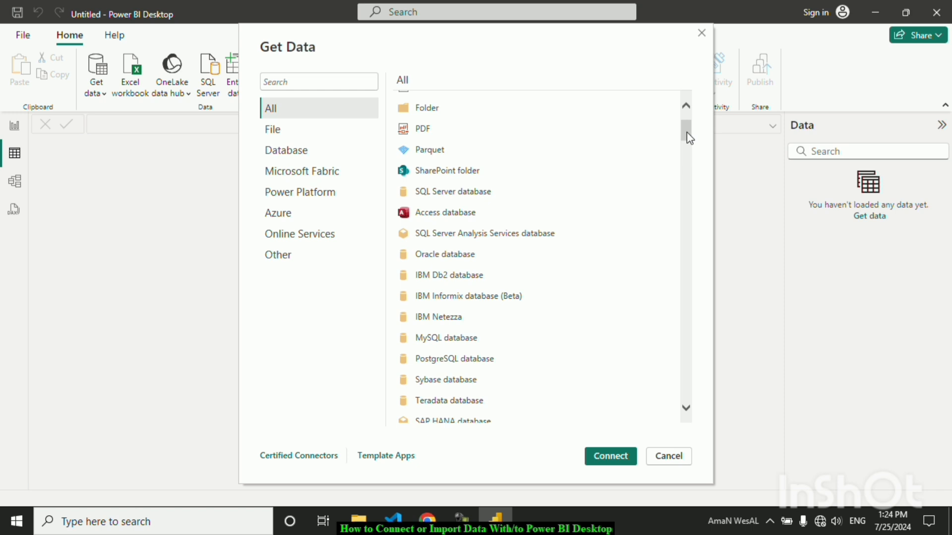
{"action": "left_click_drag", "start_coordinate": [686, 133], "coordinate": [682, 104]}
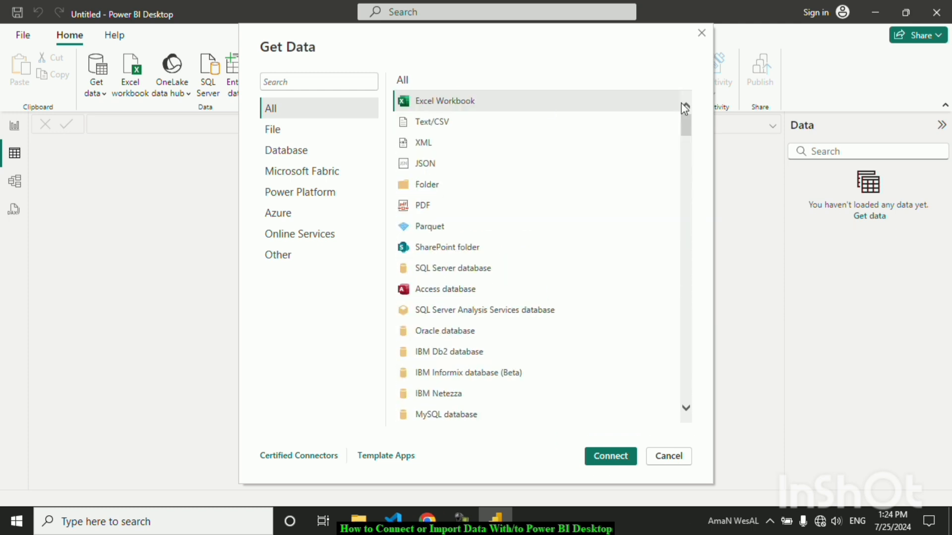
{"action": "left_click", "coordinate": [289, 132]}
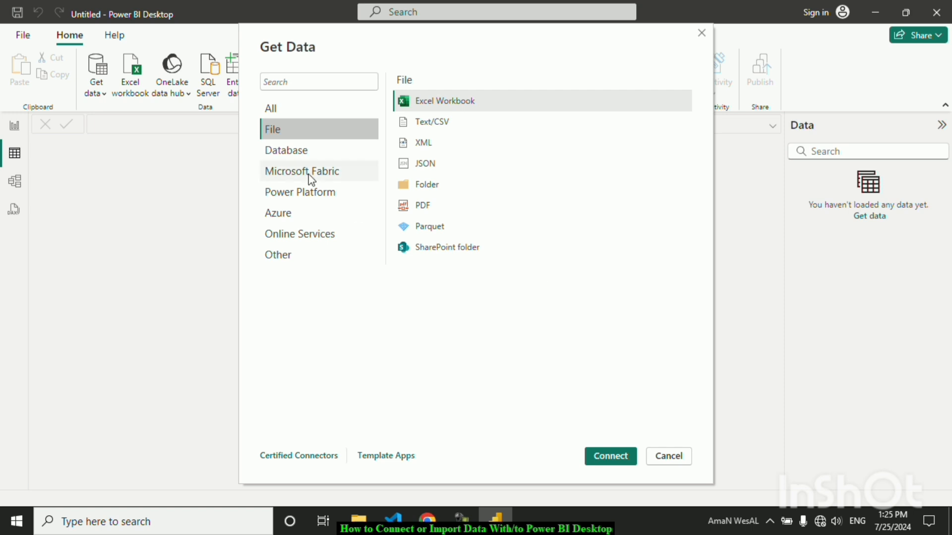
{"action": "left_click", "coordinate": [298, 154]}
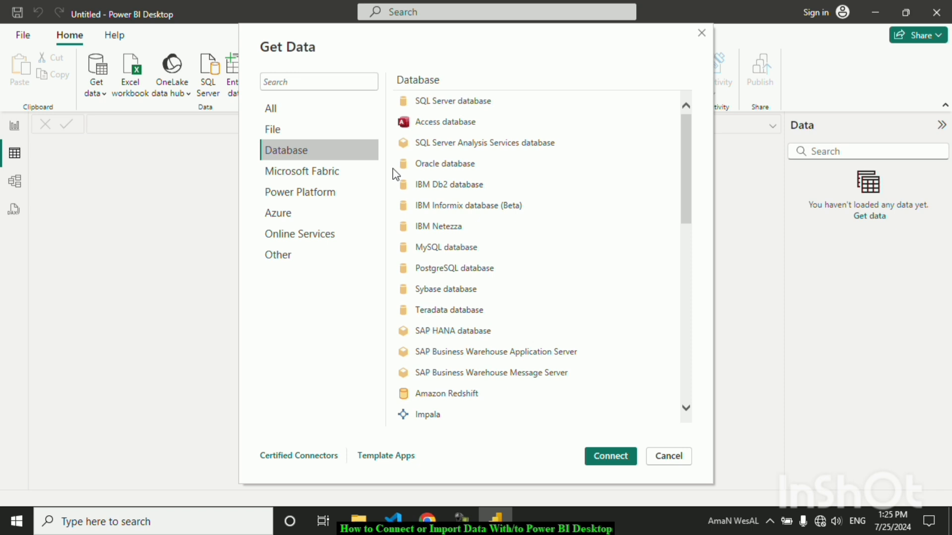
{"action": "left_click", "coordinate": [338, 177]}
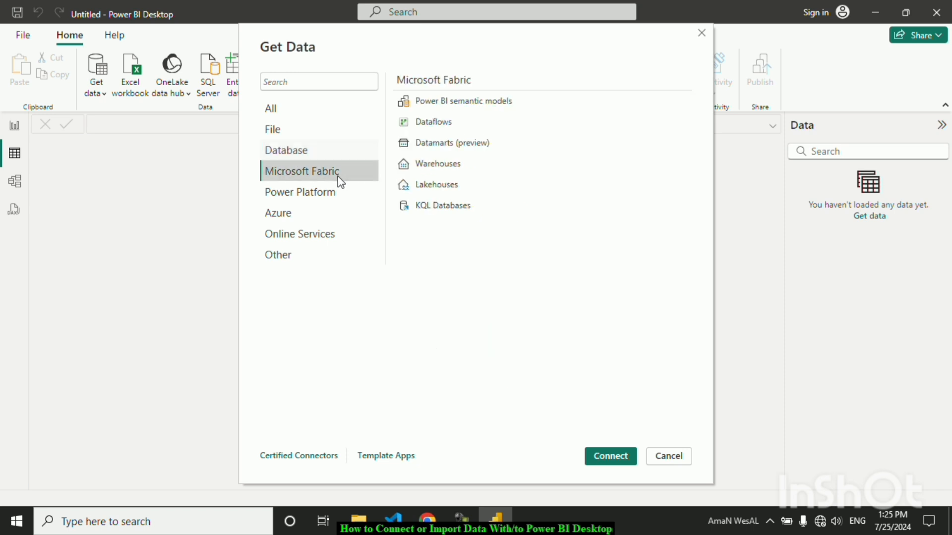
{"action": "left_click", "coordinate": [326, 201]}
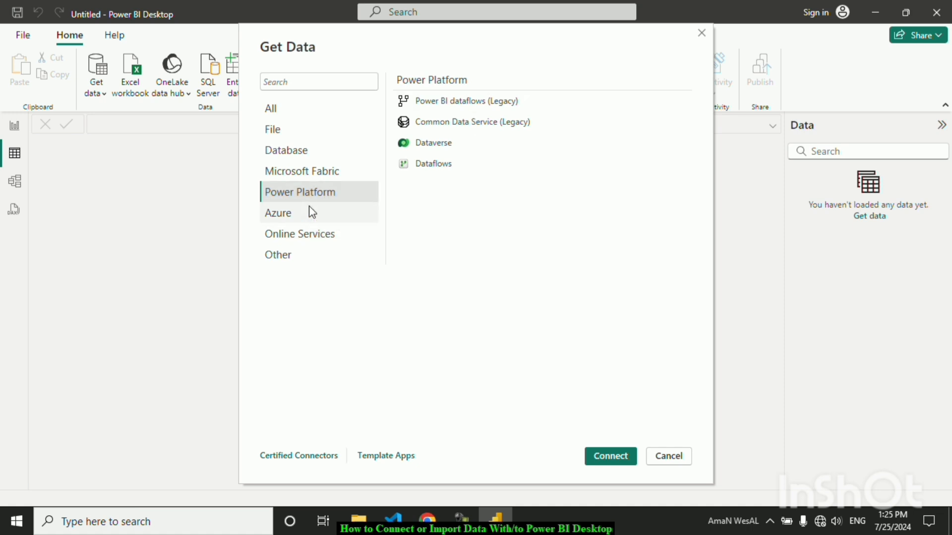
{"action": "left_click", "coordinate": [312, 212]}
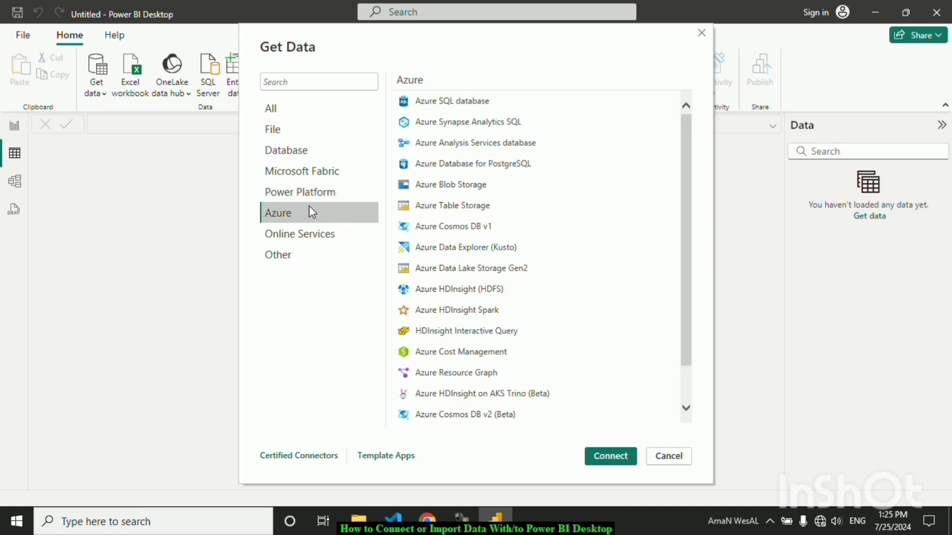
{"action": "left_click", "coordinate": [299, 138]}
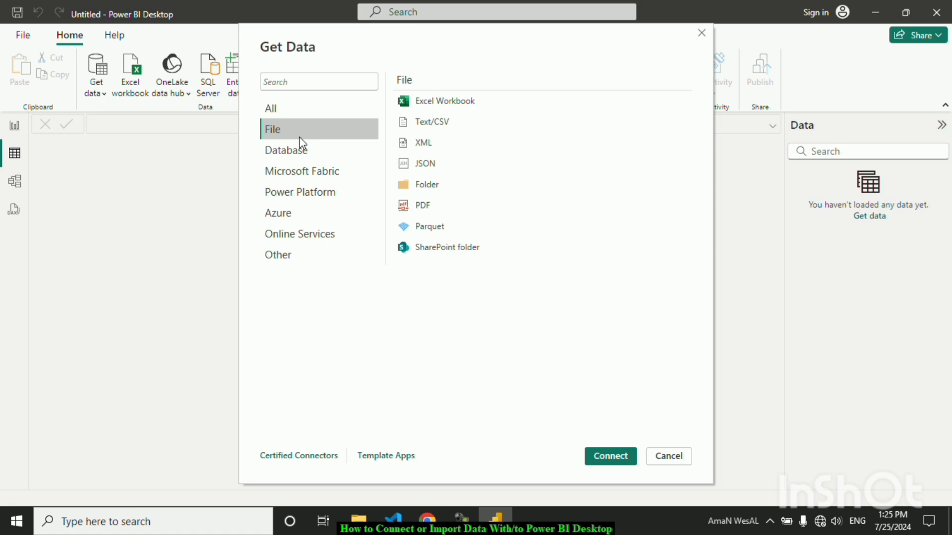
Connect to Raw Data.xlsx as an Excel workbook and open the Sales Data table in Power Query Editor to transform
{"action": "left_click", "coordinate": [447, 105]}
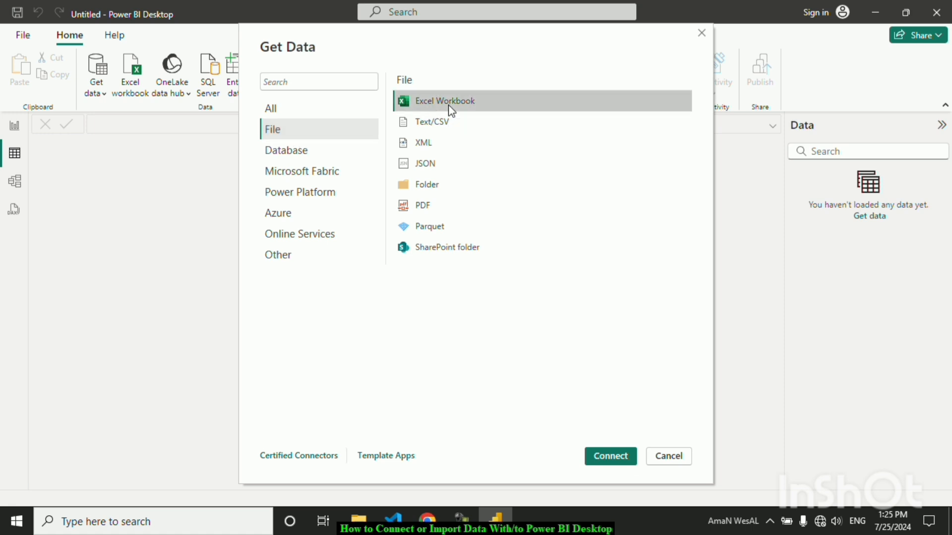
{"action": "left_click", "coordinate": [613, 456]}
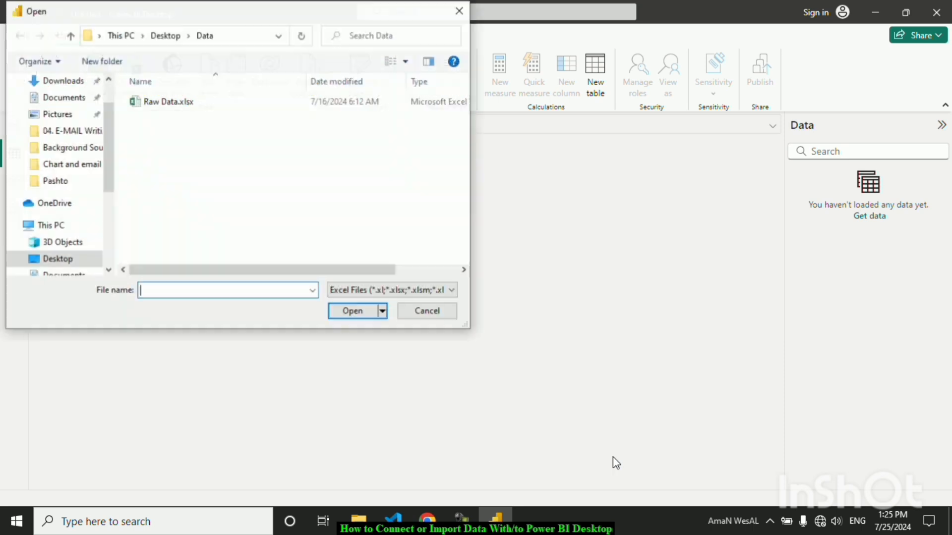
{"action": "left_click", "coordinate": [182, 103]}
{"action": "left_click", "coordinate": [358, 313]}
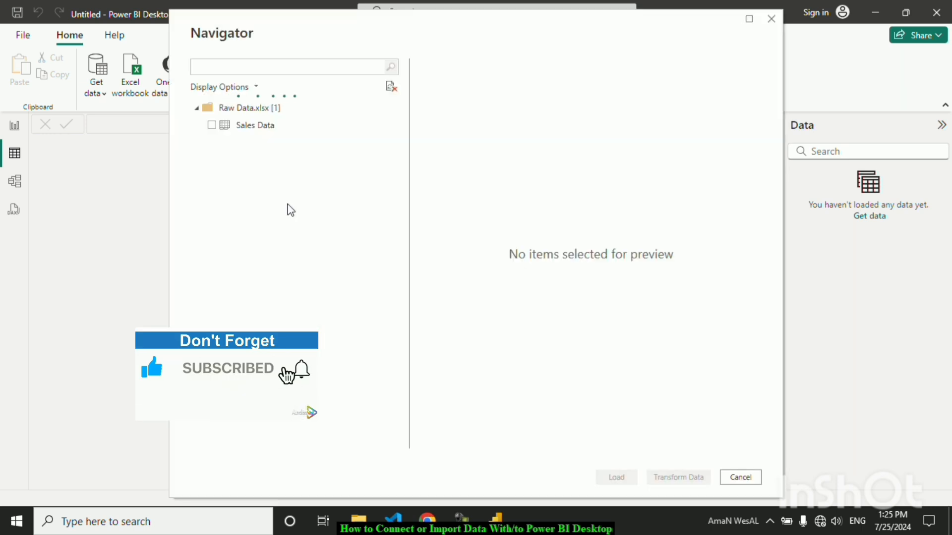
{"action": "left_click", "coordinate": [213, 128]}
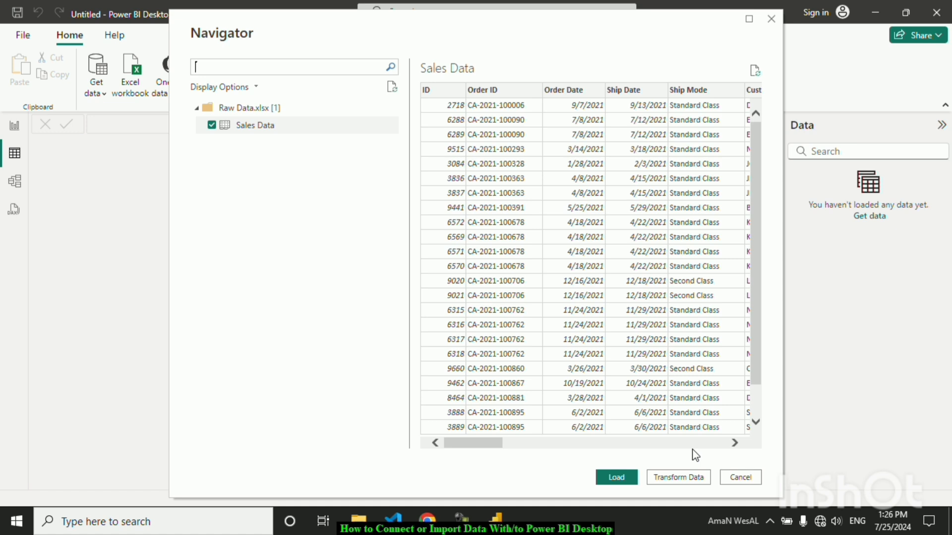
{"action": "left_click", "coordinate": [678, 477]}
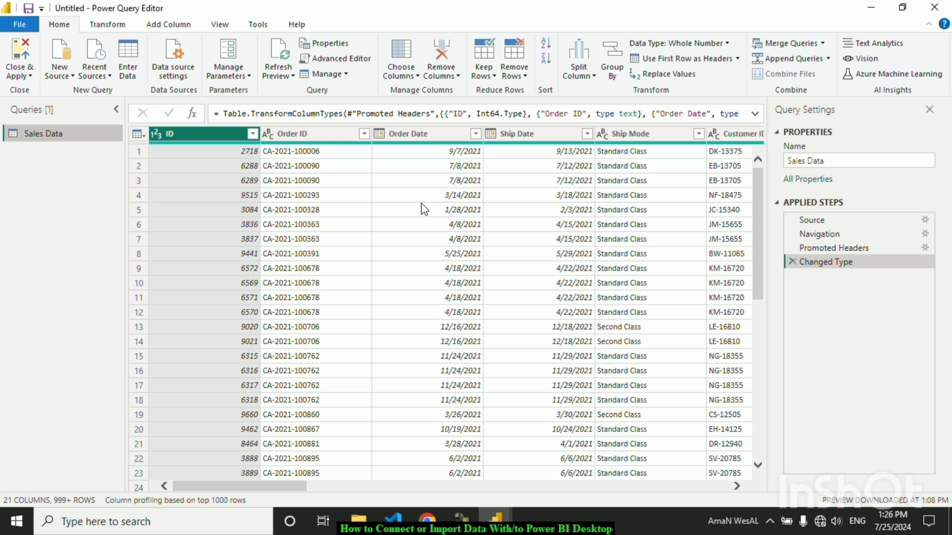
Delete the Sales Data query in Power Query Editor
{"action": "left_click", "coordinate": [59, 72]}
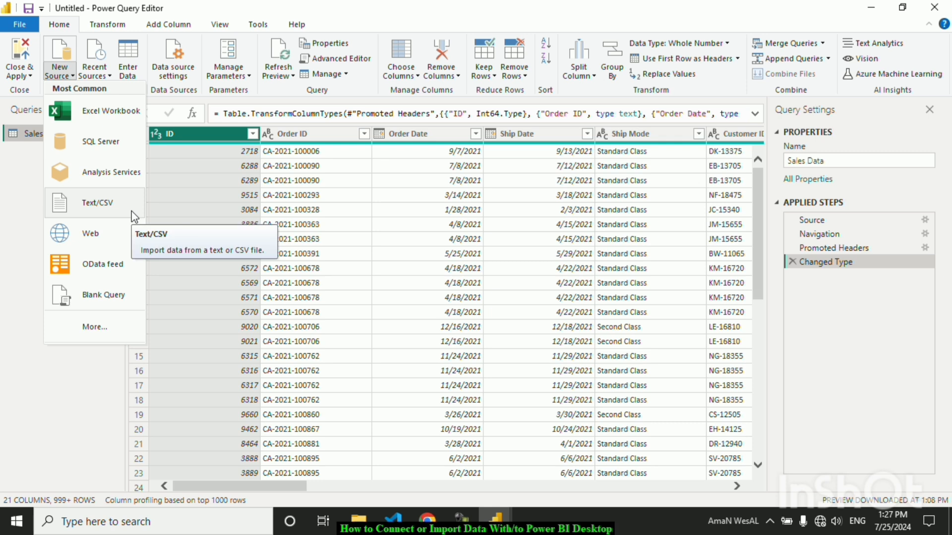
{"action": "left_click", "coordinate": [249, 218]}
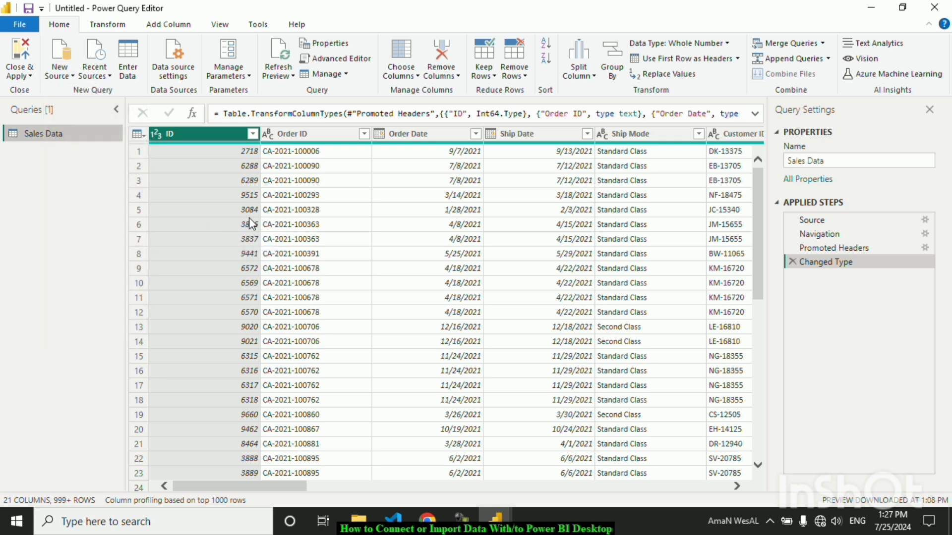
{"action": "right_click", "coordinate": [75, 135]}
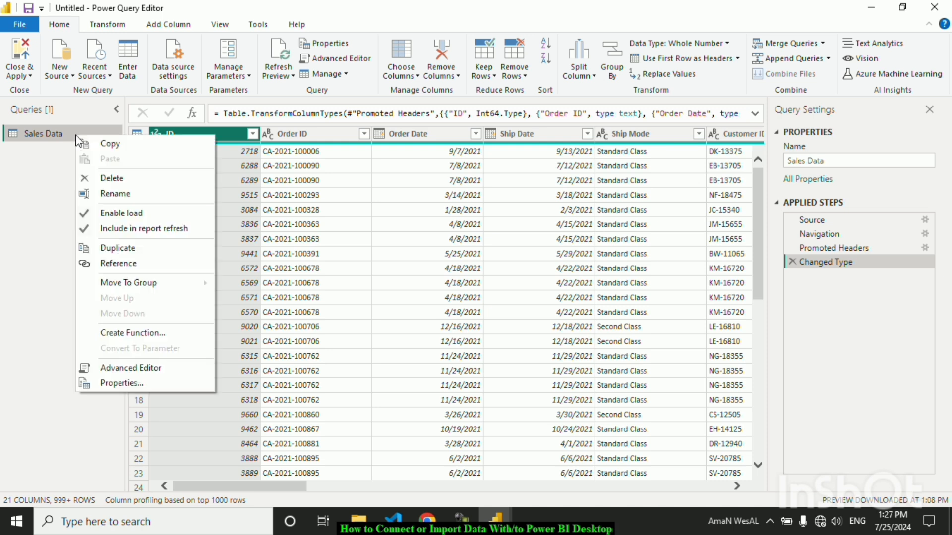
{"action": "left_click", "coordinate": [125, 179]}
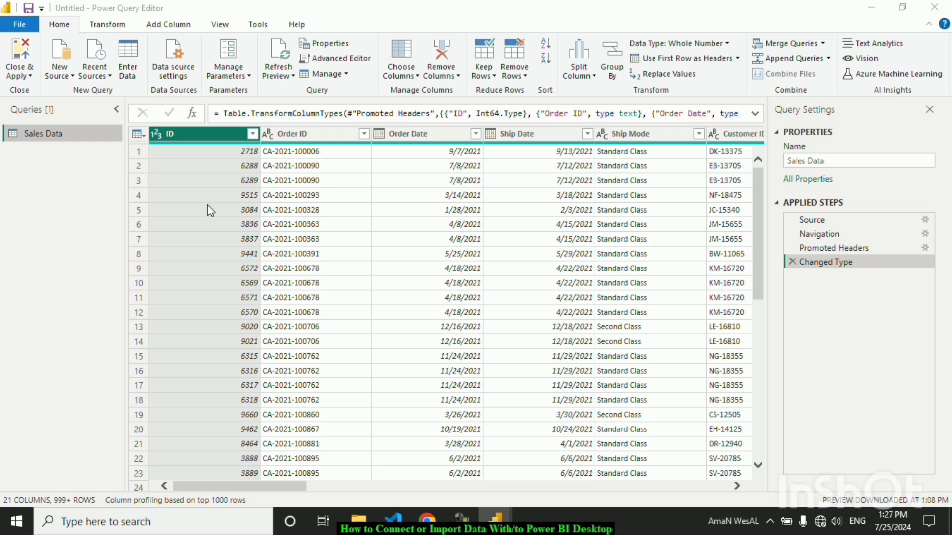
{"action": "left_click", "coordinate": [522, 288]}
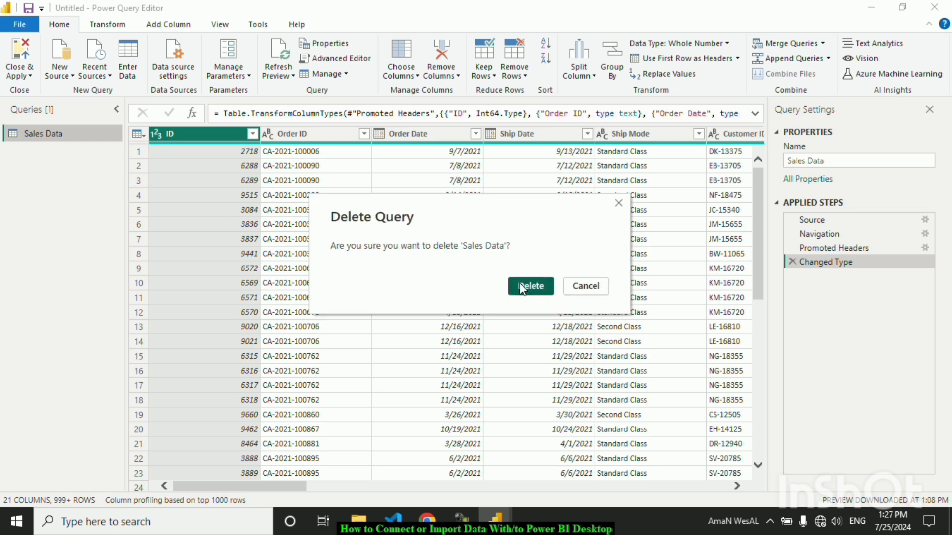